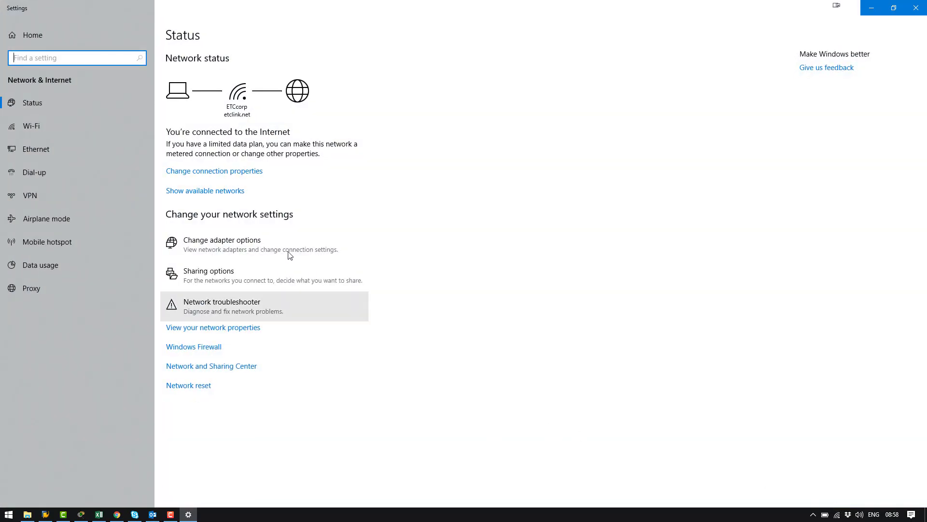
Open the Corp Ethernet adapter's Properties and select Internet Protocol Version 4 (TCP/IPv4)
left_click(256, 249)
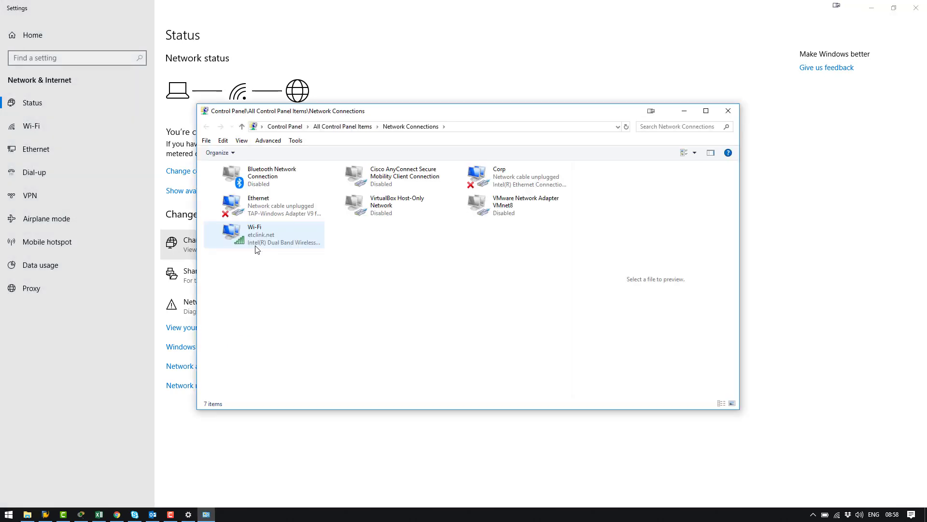
left_click(514, 172)
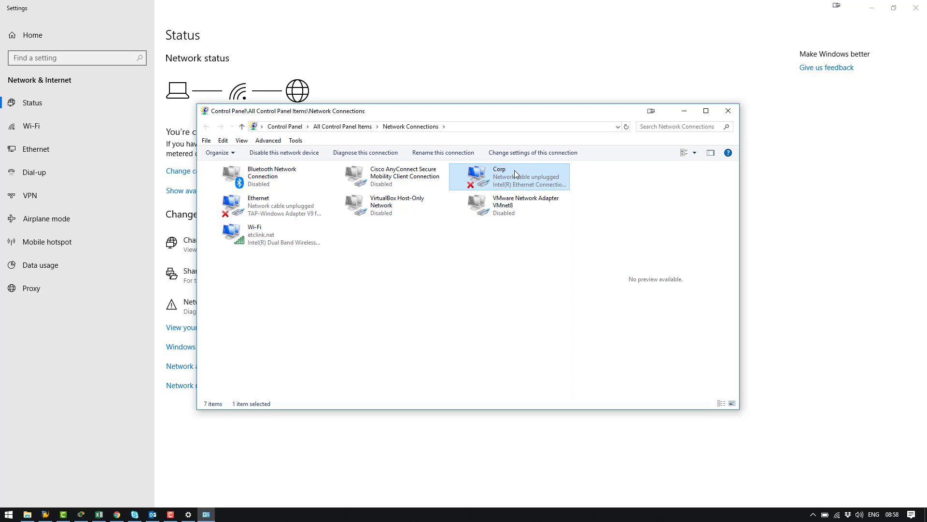
right_click(514, 170)
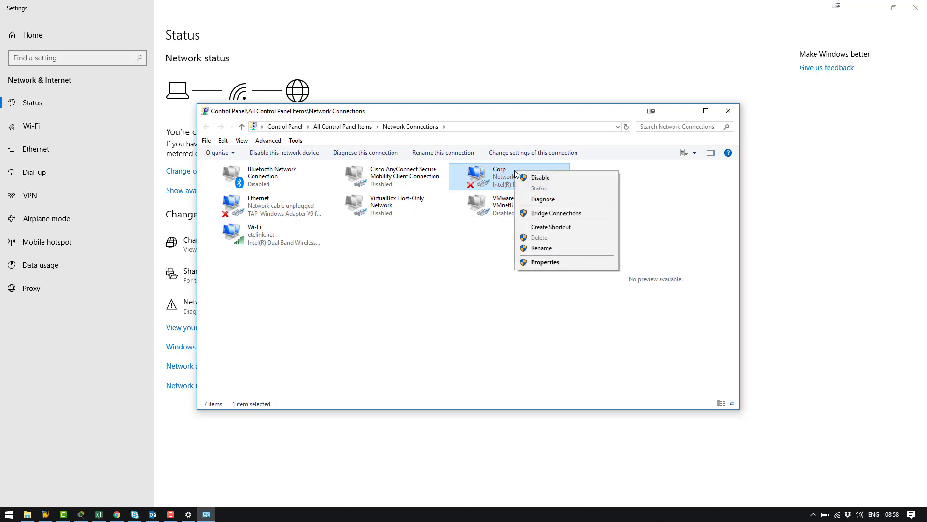
left_click(534, 263)
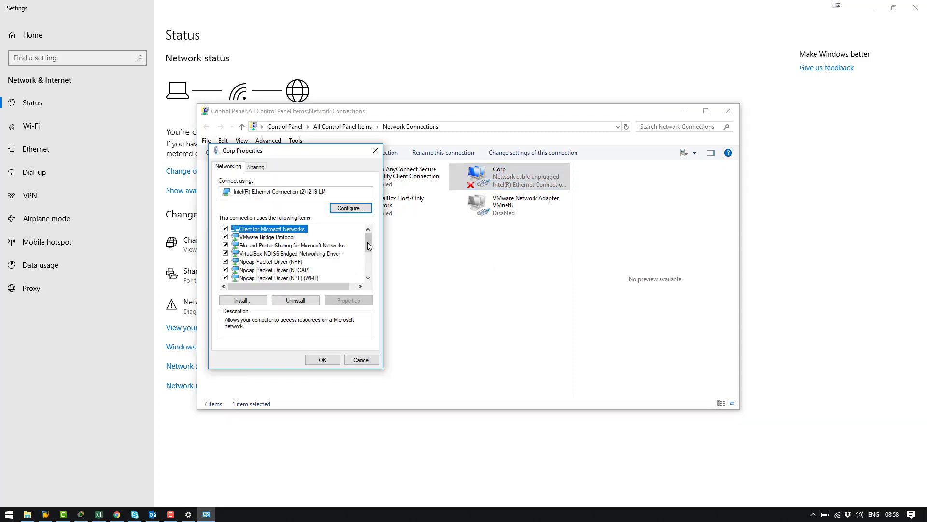
left_click_drag(368, 246, 365, 286)
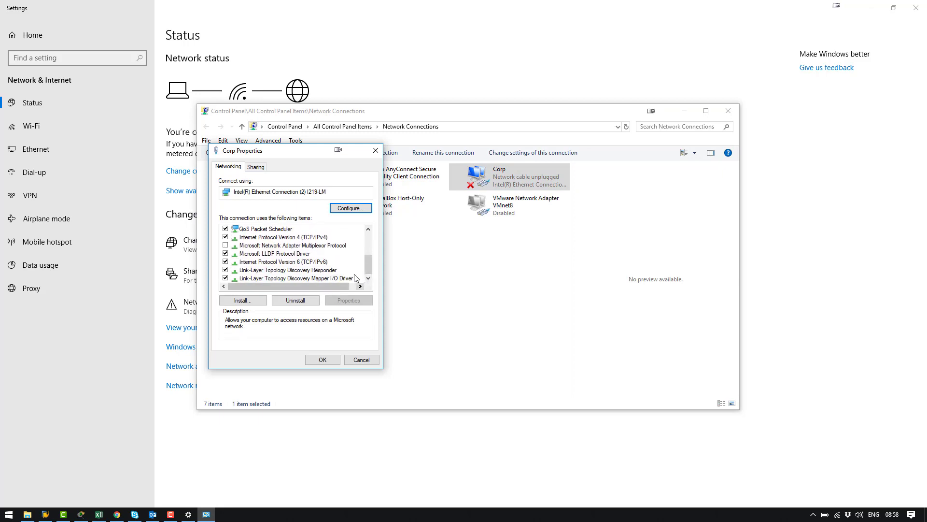
left_click(320, 238)
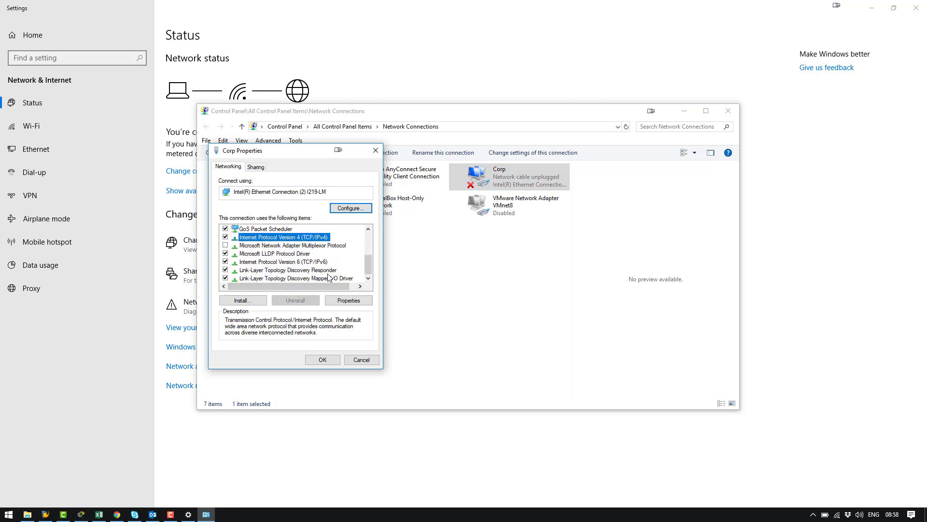
Give the Corp adapter static IP 10.101.1.101 with mask 255.255.0.0, then close its properties
left_click(349, 302)
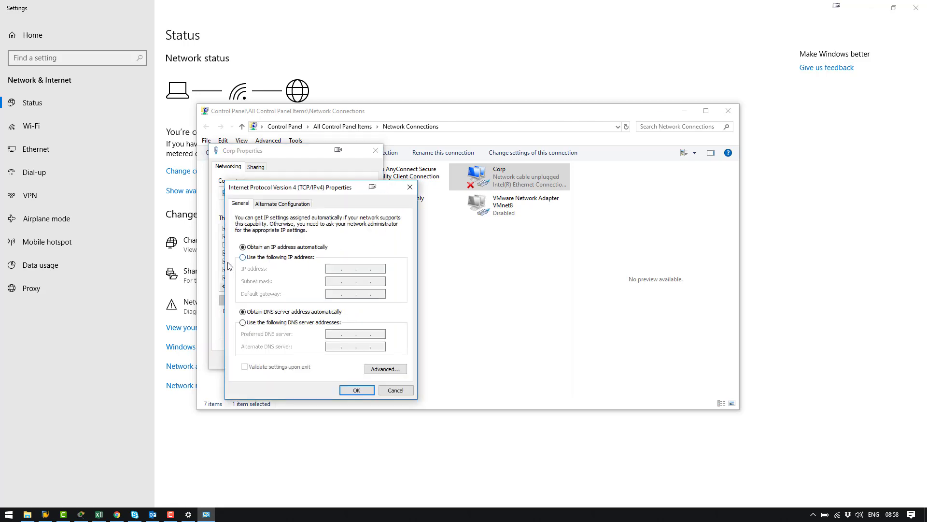
left_click(243, 257)
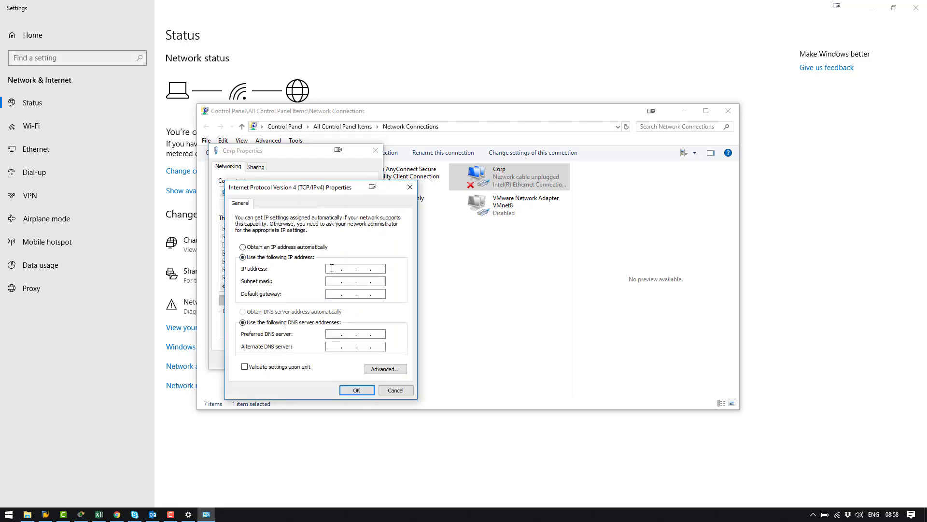
left_click(333, 268)
type("10.101.1.101")
left_click(332, 281)
left_click(348, 281)
type("255.255.0.0")
left_click(357, 390)
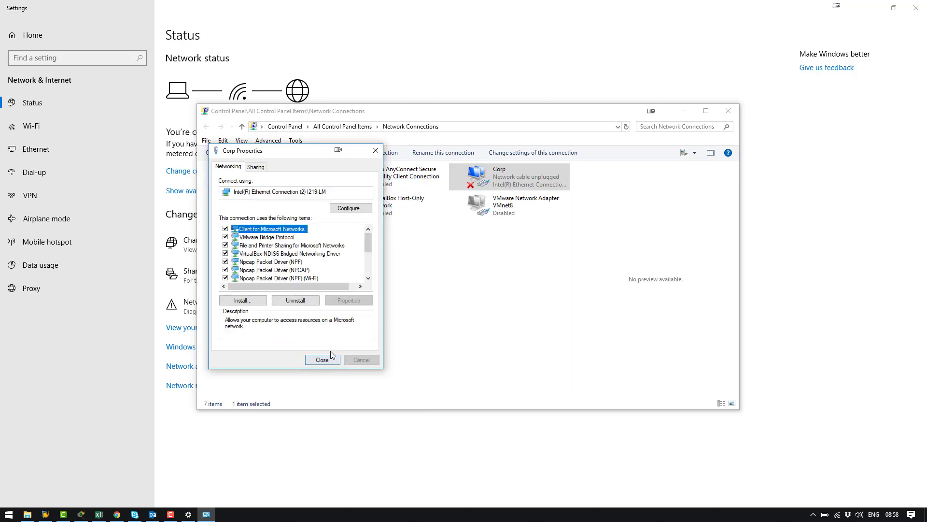
left_click(322, 359)
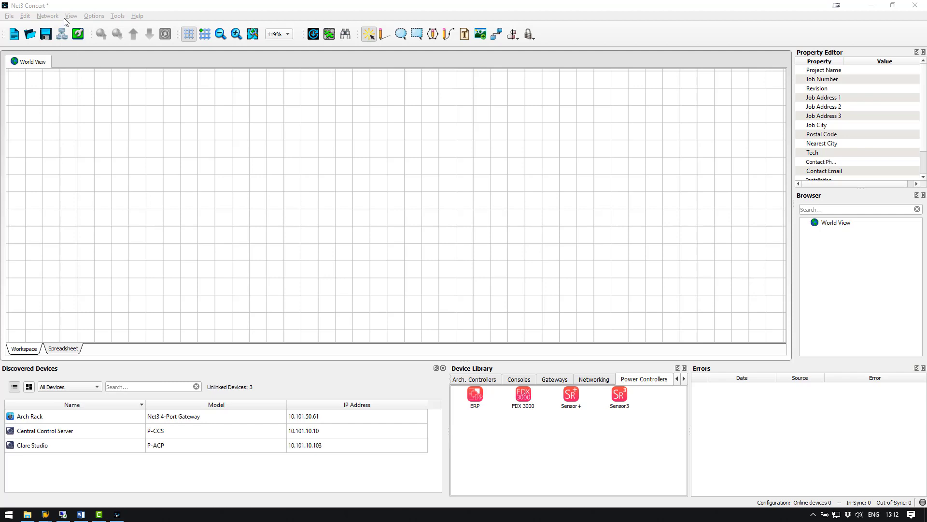
In Preferences > Network Access, select the 10.101.254.1 ASIX adapter and confirm
left_click(92, 17)
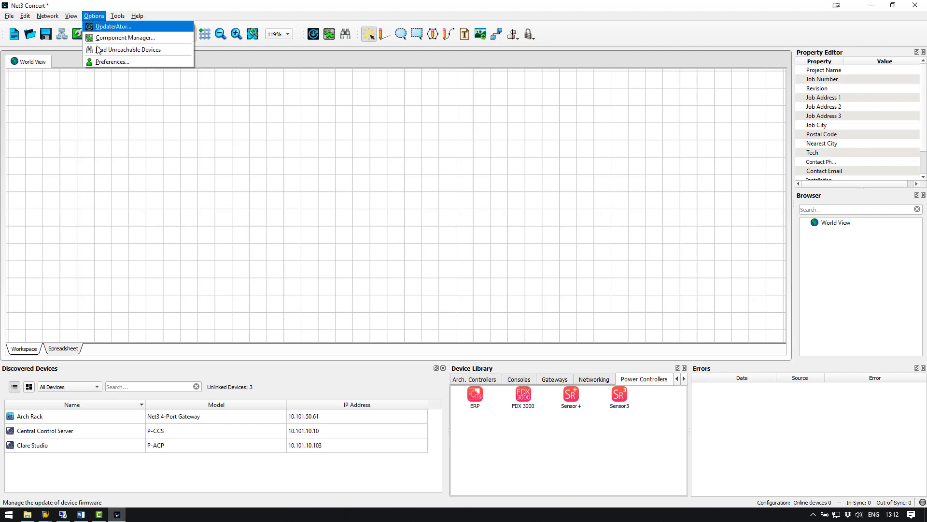
left_click(100, 62)
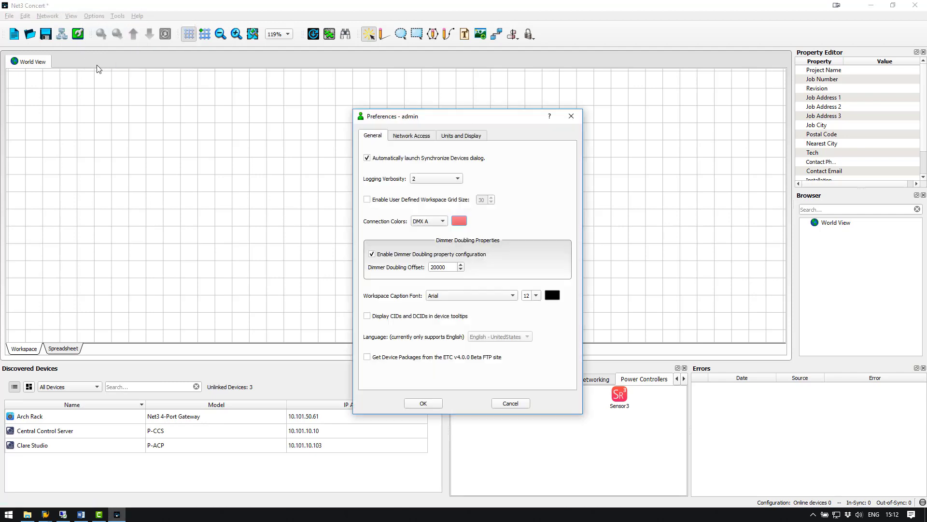
left_click(413, 137)
left_click(379, 177)
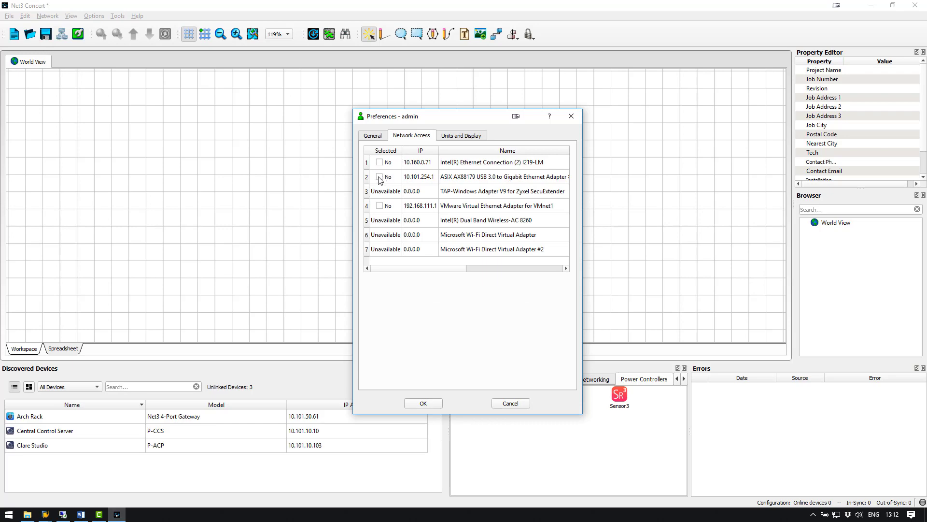
left_click(420, 404)
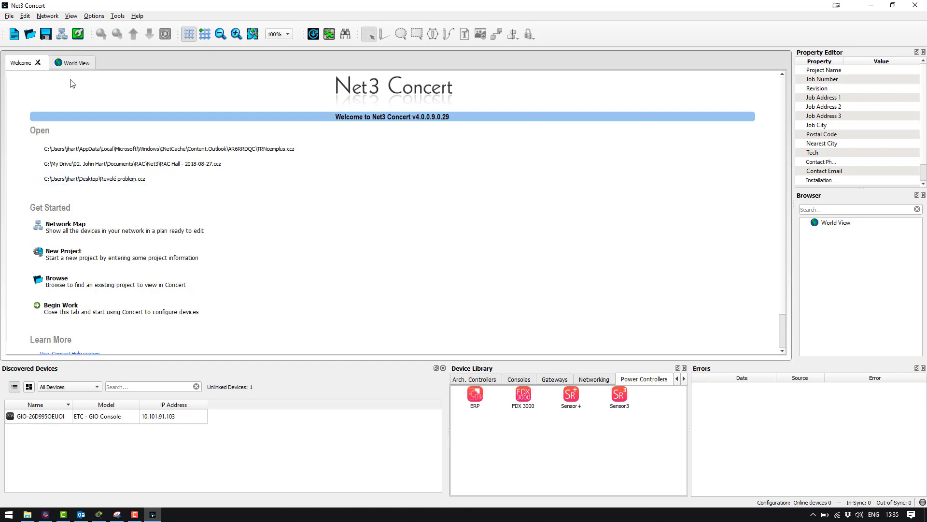
Run Find Unreachable Devices and proceed with the Net3 4-Port Gateway found at 169.254.210.128
left_click(93, 17)
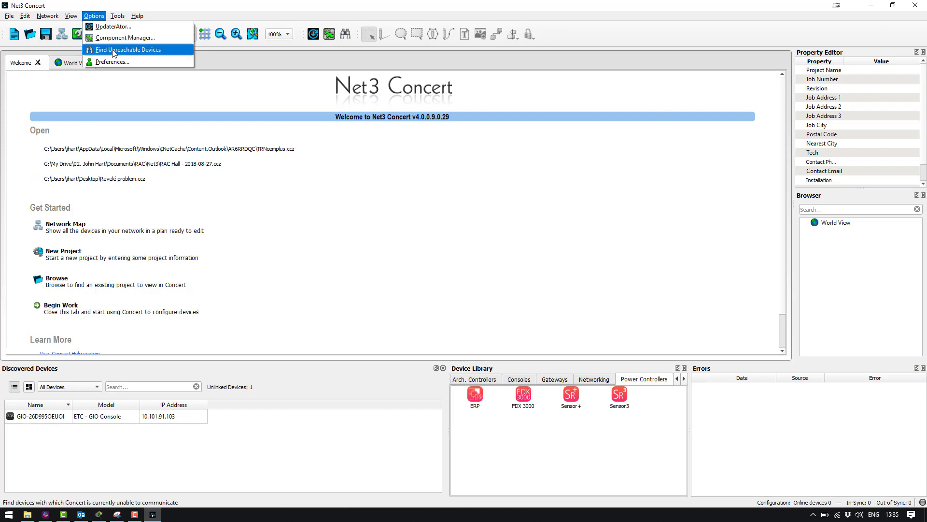
left_click(145, 50)
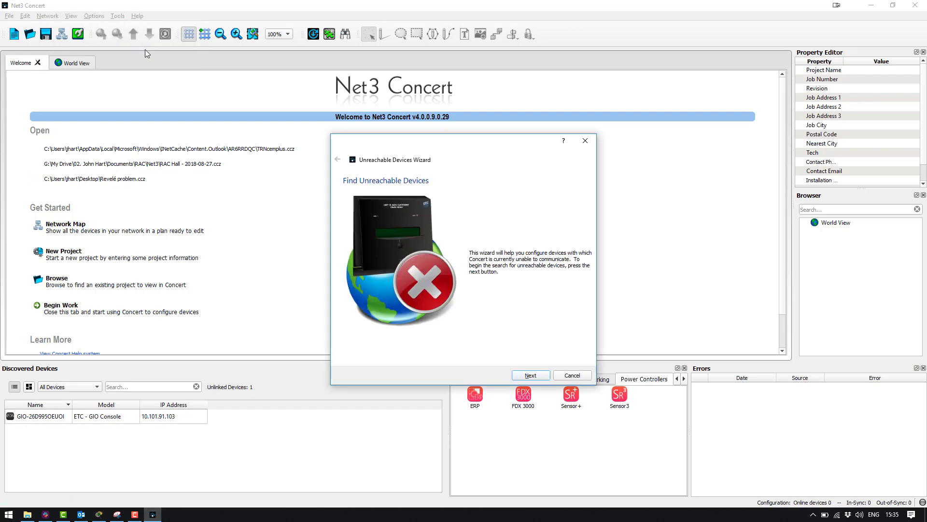
left_click(532, 375)
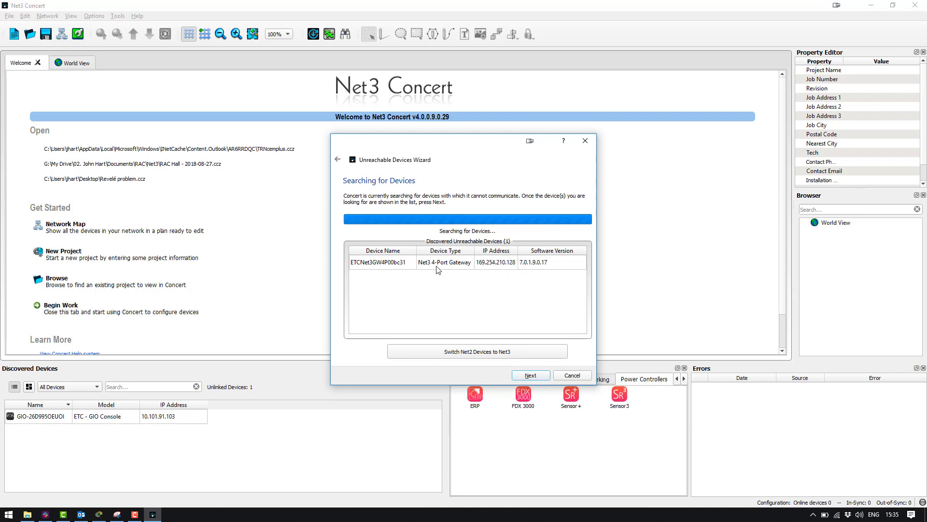
left_click(533, 376)
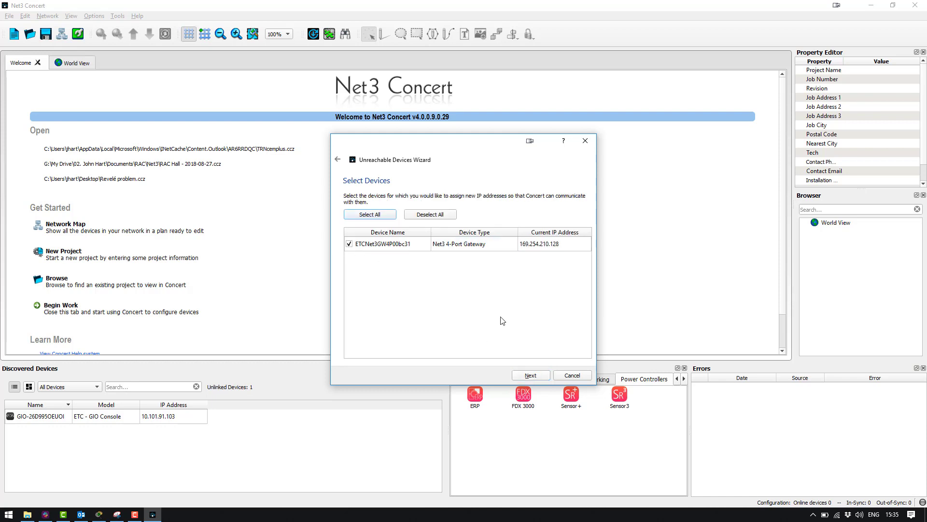
Assign the gateway Manual IP Addressing starting at 10.101.50.61 and finish the wizard
left_click(525, 377)
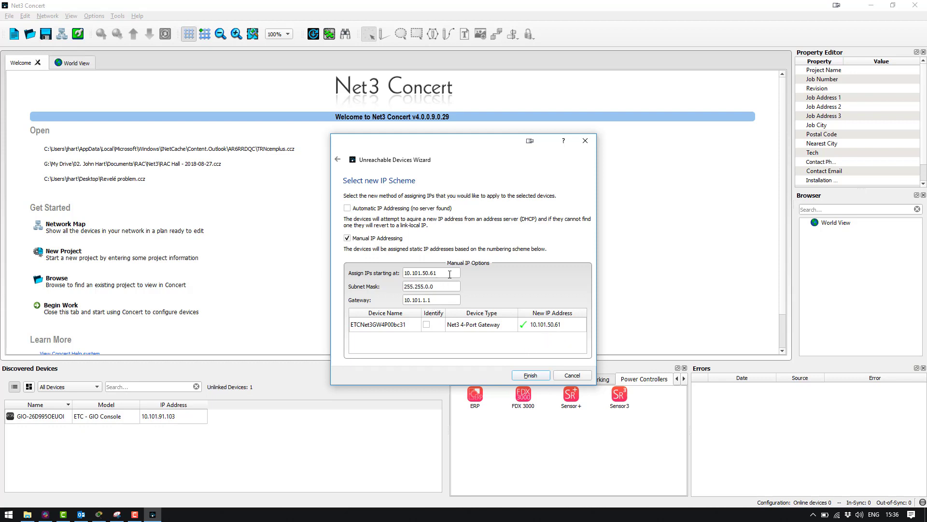
left_click_drag(437, 274, 421, 275)
left_click(431, 273)
left_click(526, 375)
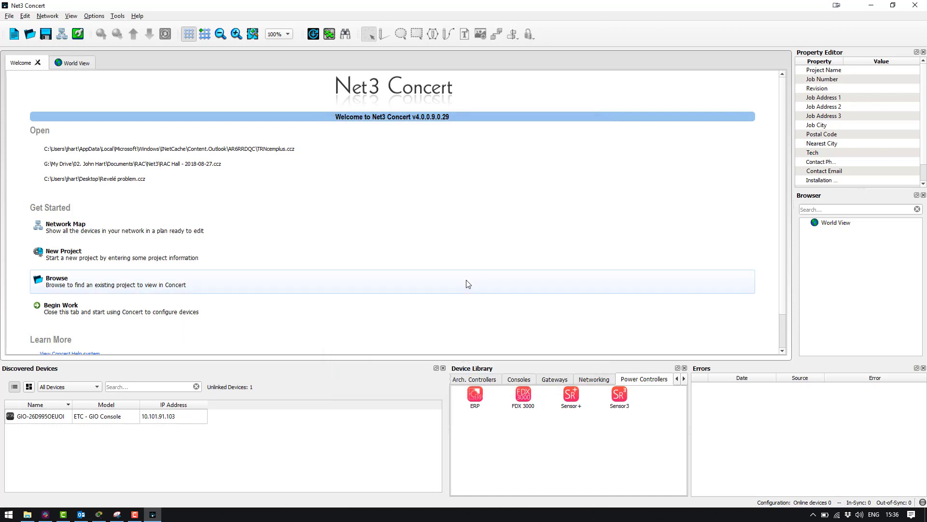
Close the Welcome tab, place the discovered gateway on World View, and enable Live Edit
left_click(69, 63)
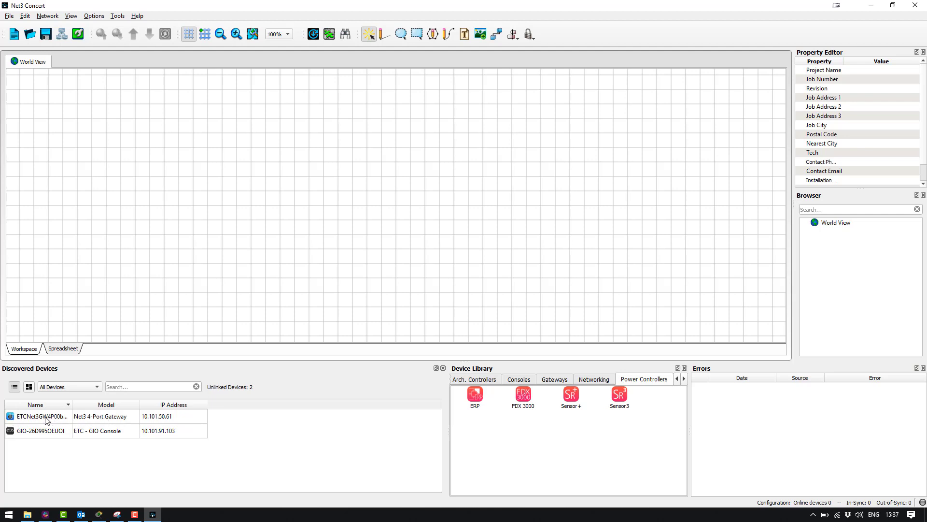
left_click_drag(46, 420, 217, 214)
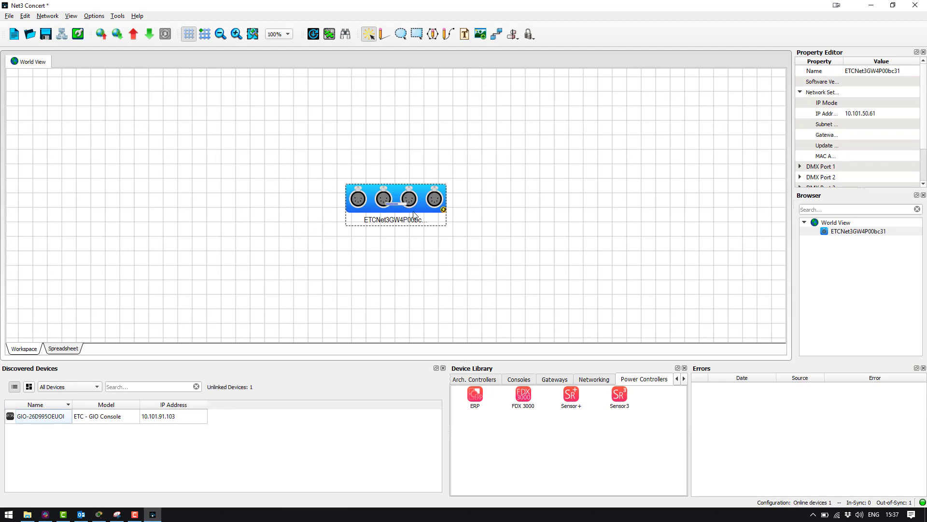
mouse_move(414, 215)
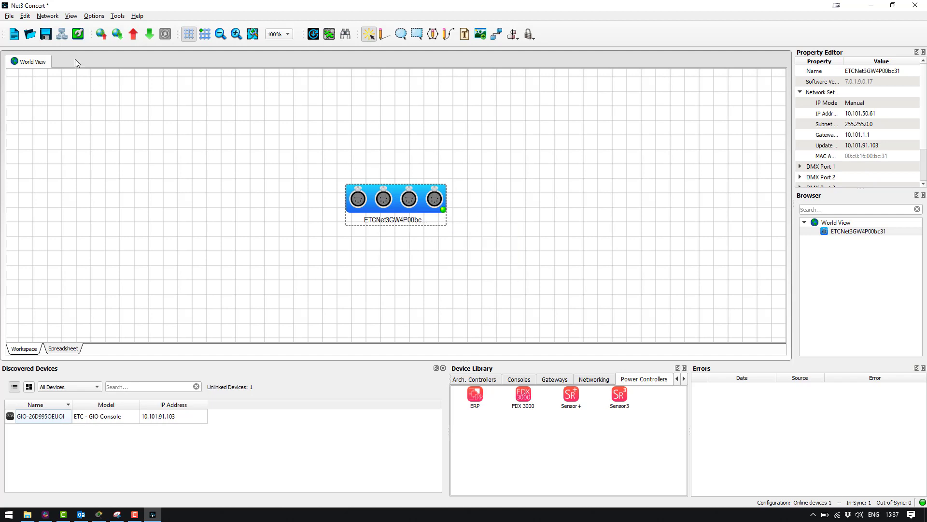
left_click(78, 37)
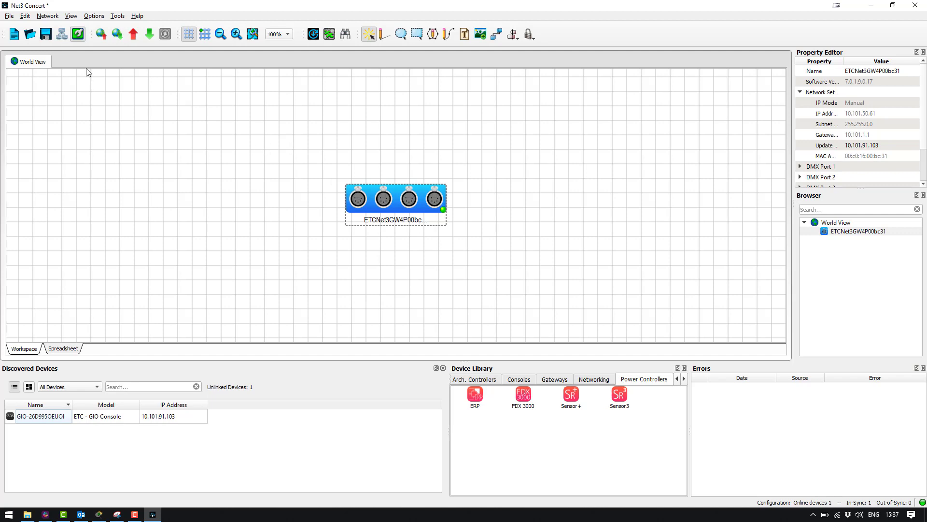
Open the gateway's DMX Gateway Configuration Editor and review ports 1–4
double_click(388, 201)
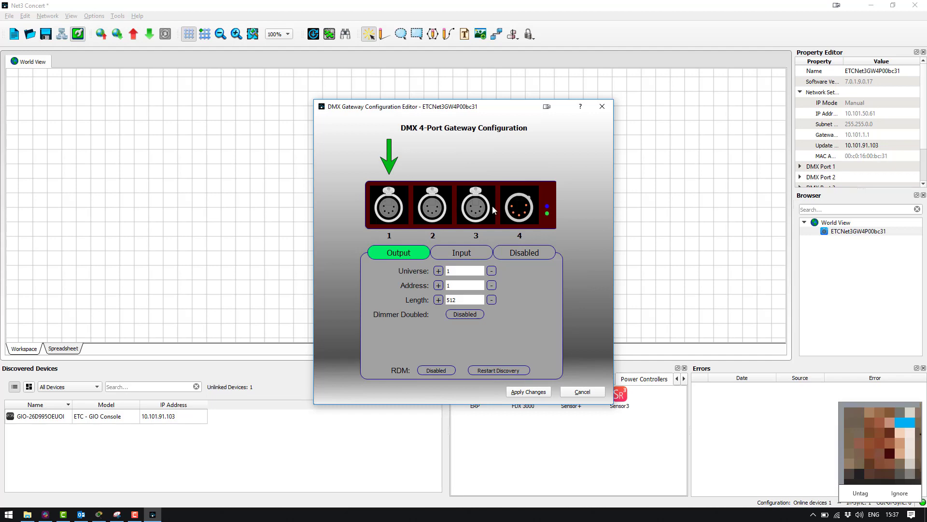
left_click(425, 213)
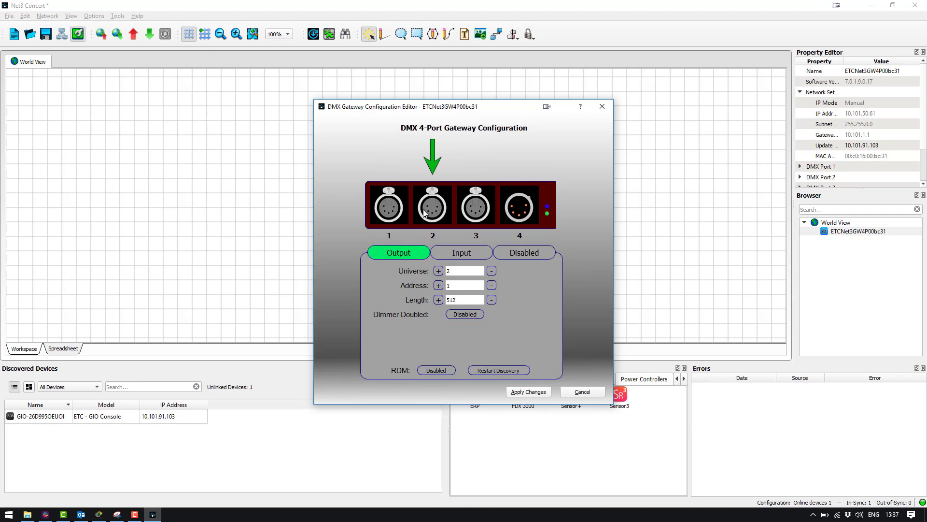
left_click(467, 209)
left_click(518, 214)
left_click(486, 207)
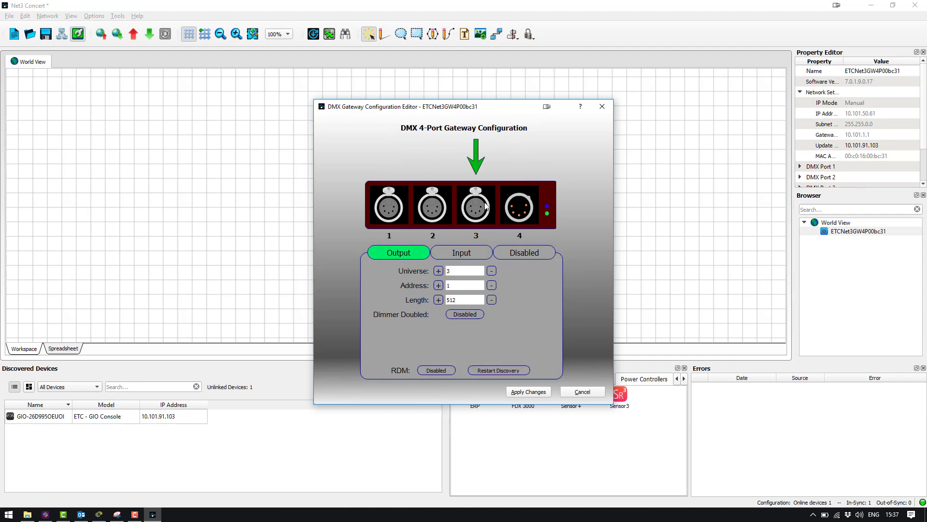
left_click(449, 206)
Set ports 1–3 to output universes 1, 2, 3, port 4 as input, and apply
left_click(392, 206)
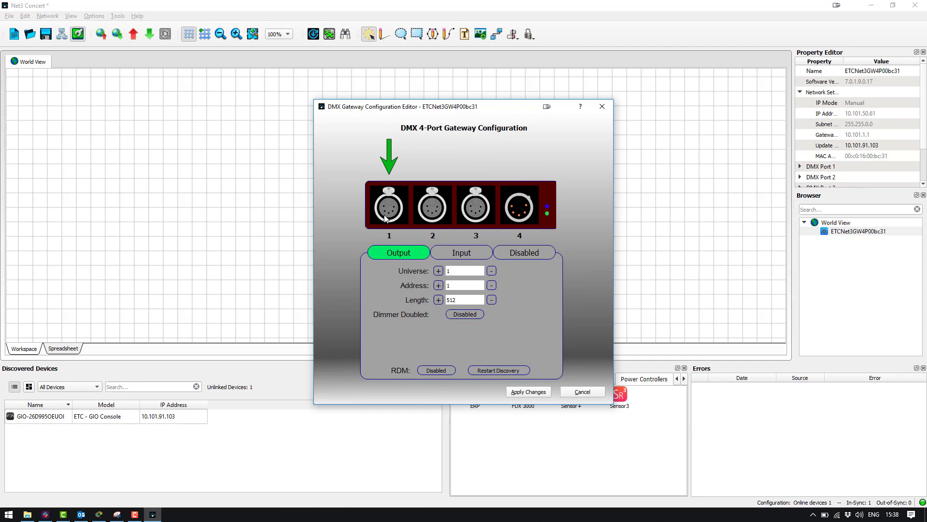
left_click(428, 204)
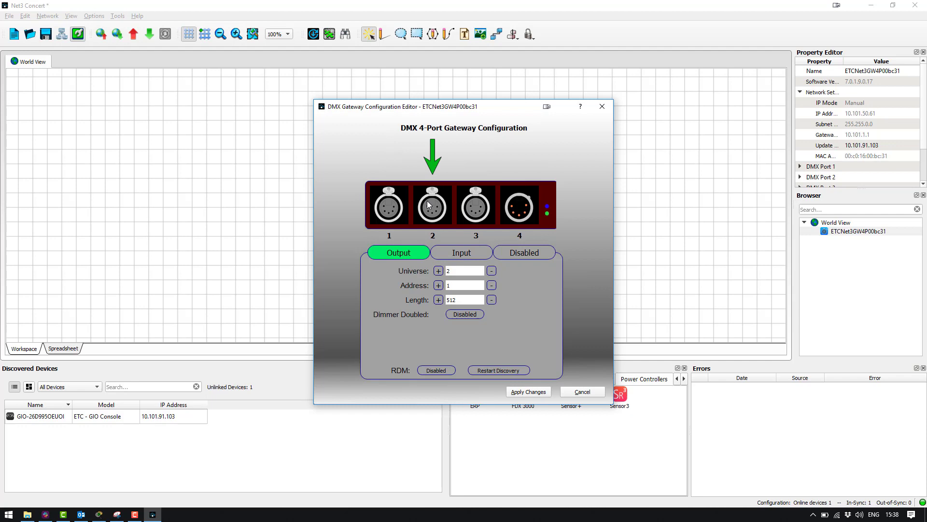
left_click(467, 208)
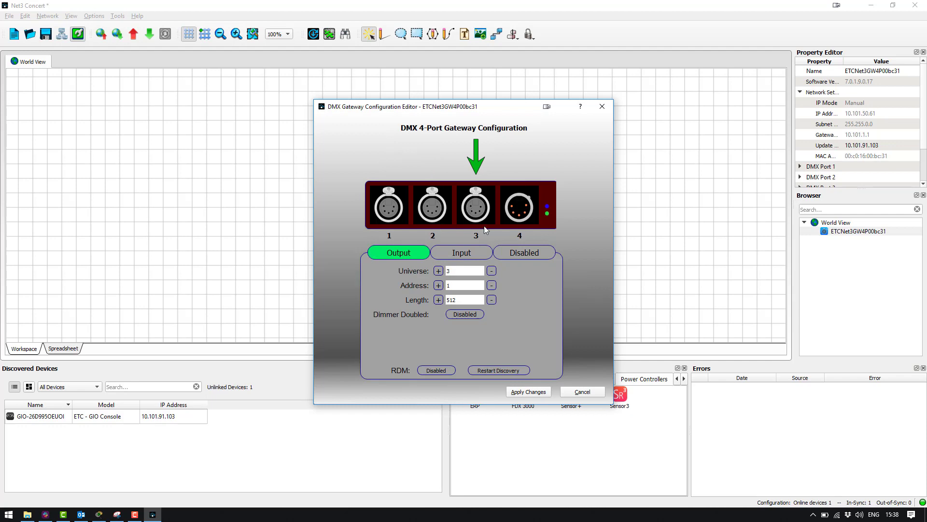
left_click(519, 216)
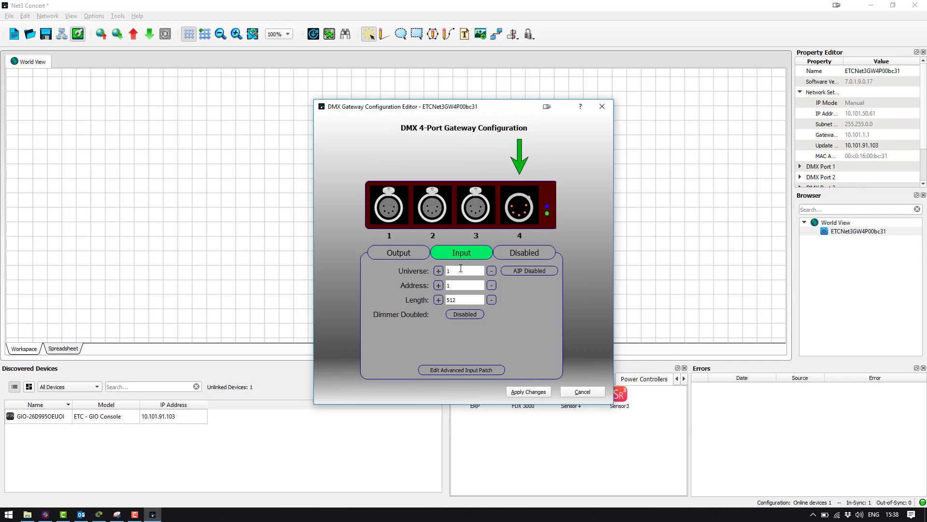
left_click(528, 392)
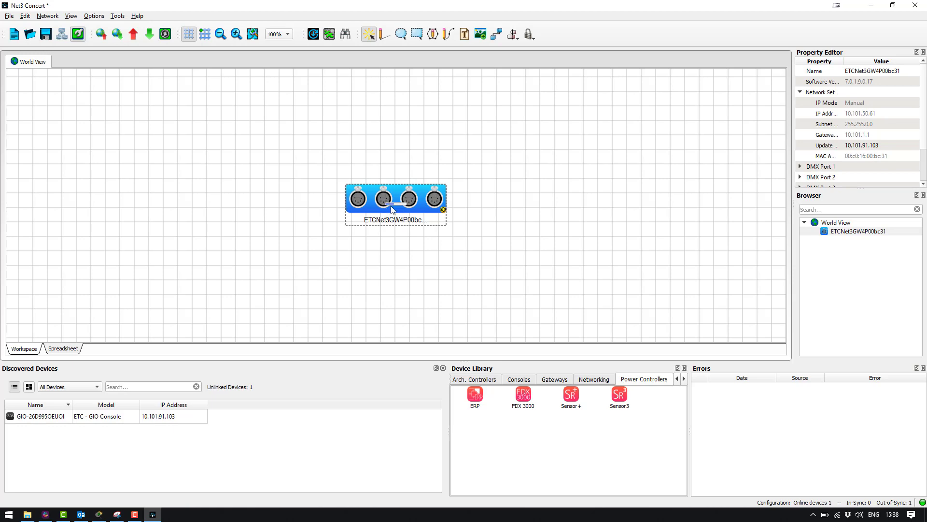
mouse_move(410, 211)
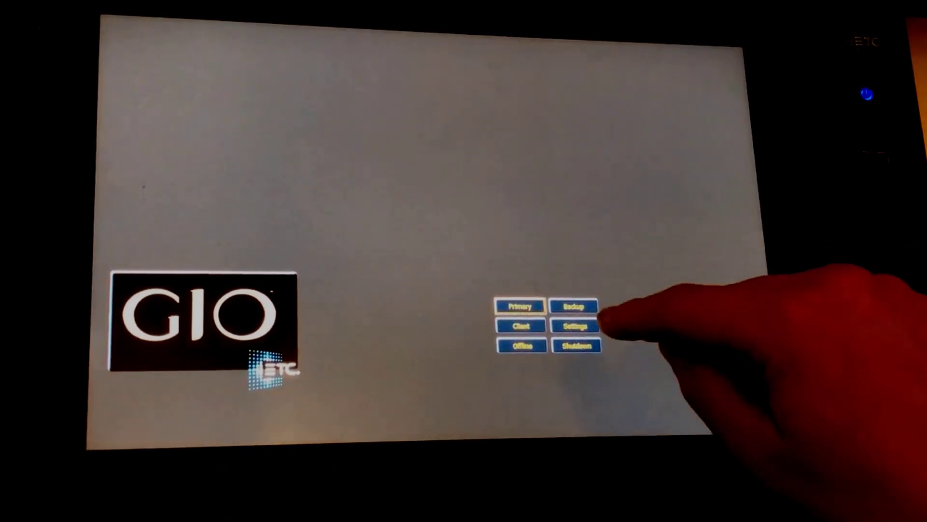
Accept the Gio's network settings with sACN on Port 1, then launch Gio via Backup
left_click(575, 326)
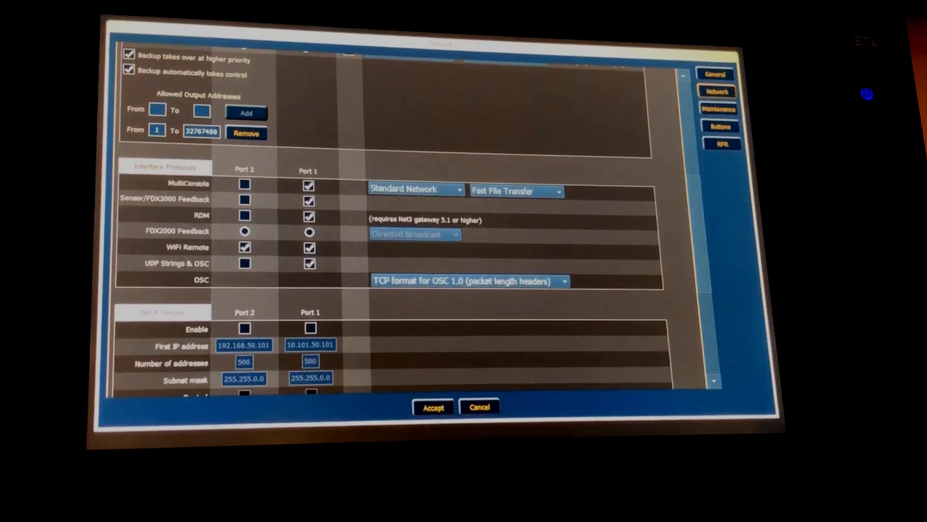
left_click_drag(698, 232, 695, 123)
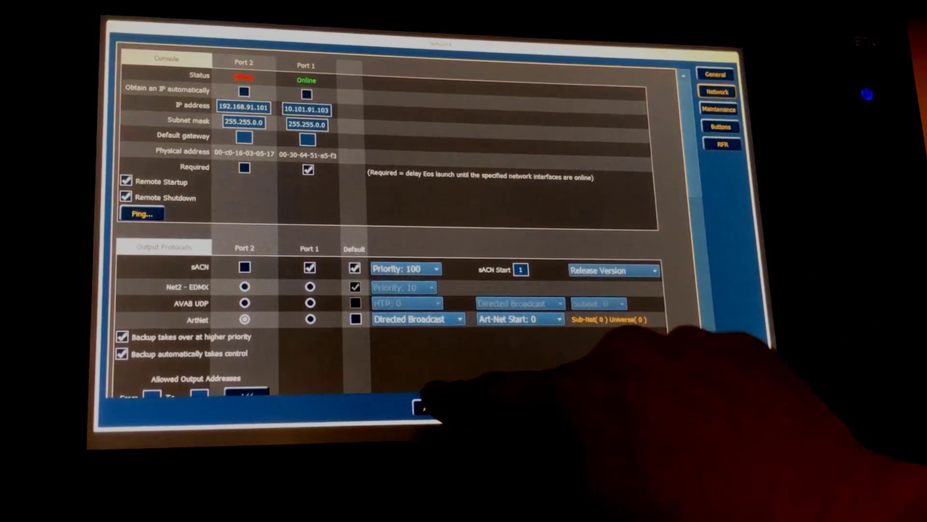
left_click(425, 407)
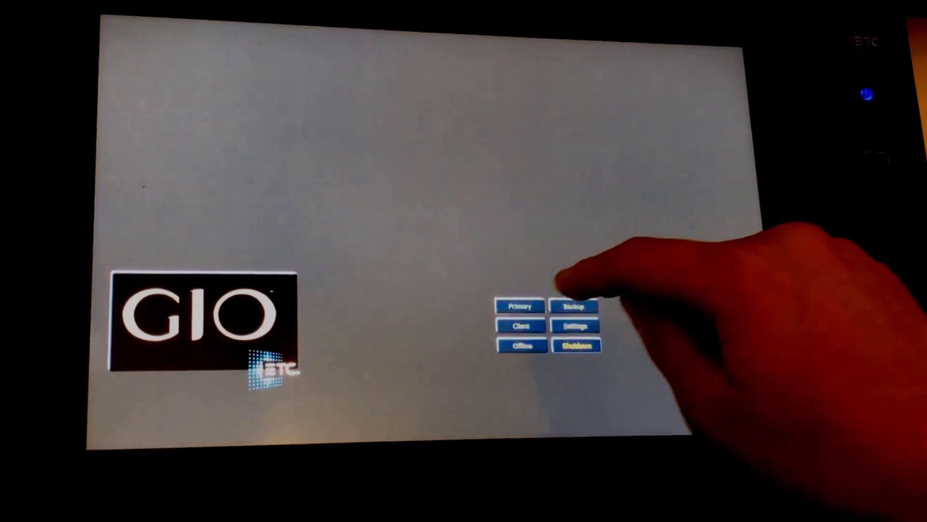
left_click(574, 307)
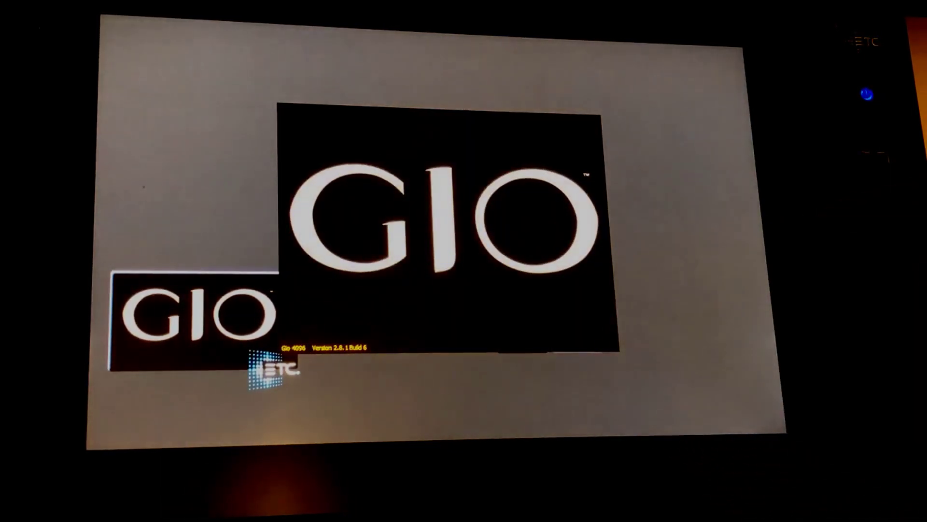